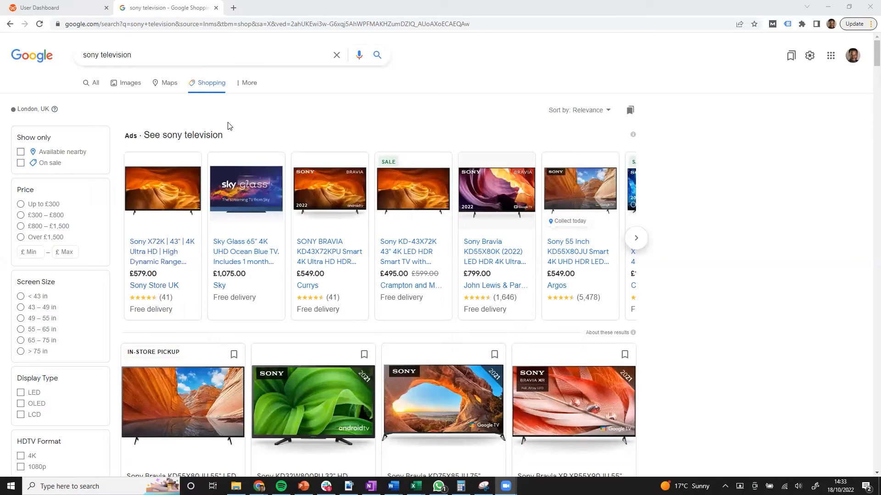
Step: Switch to the Web Automation dashboard and search its marketplace of pre-defined extractors for "google"
{"action": "left_click", "coordinate": [85, 8]}
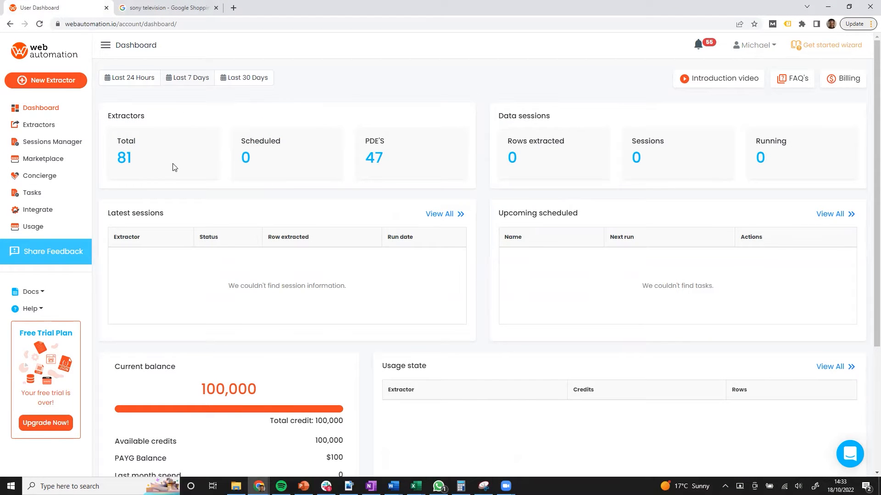
{"action": "left_click", "coordinate": [44, 162]}
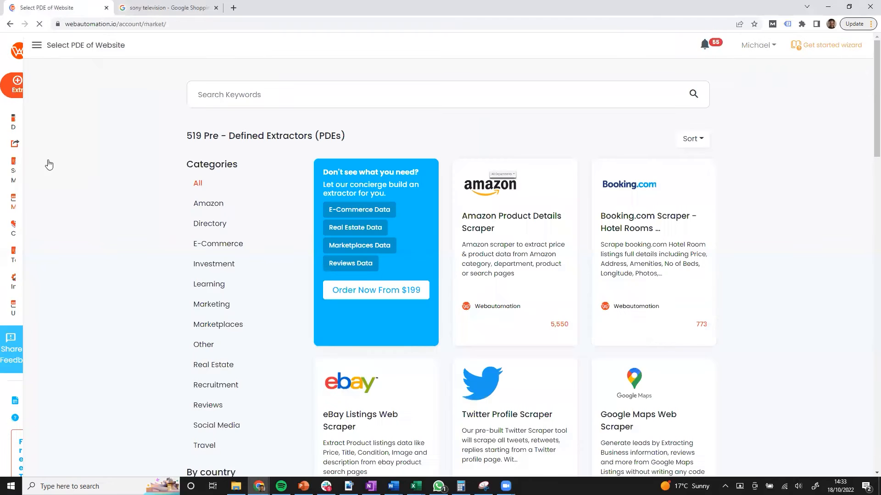
{"action": "left_click", "coordinate": [253, 96]}
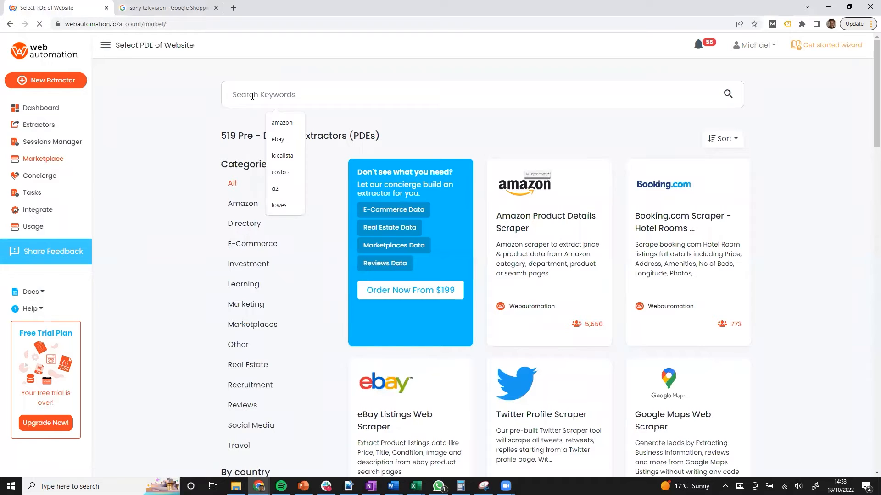
{"action": "type", "text": "google"}
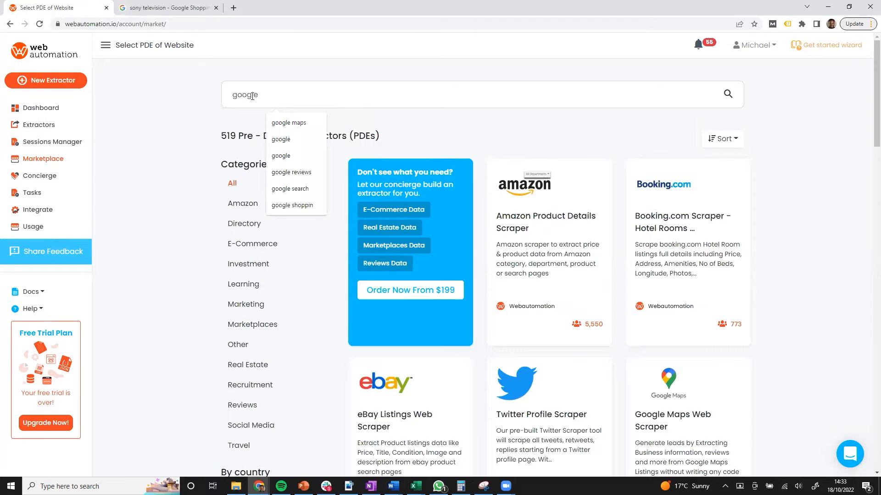
{"action": "key", "text": "Return"}
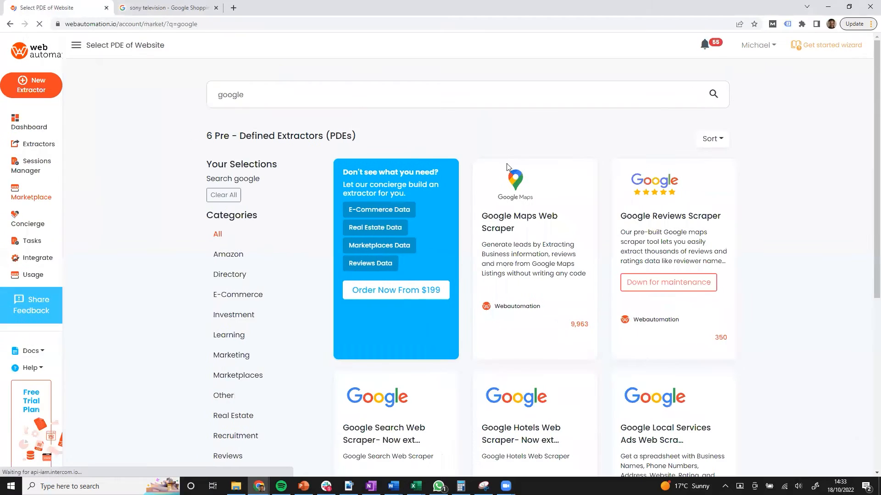
Step: Open the Google Shopping Scraper from the results and activate it for the account
{"action": "scroll", "coordinate": [513, 178], "scroll_direction": "down", "scroll_amount": 2}
{"action": "scroll", "coordinate": [514, 181], "scroll_direction": "down", "scroll_amount": 5}
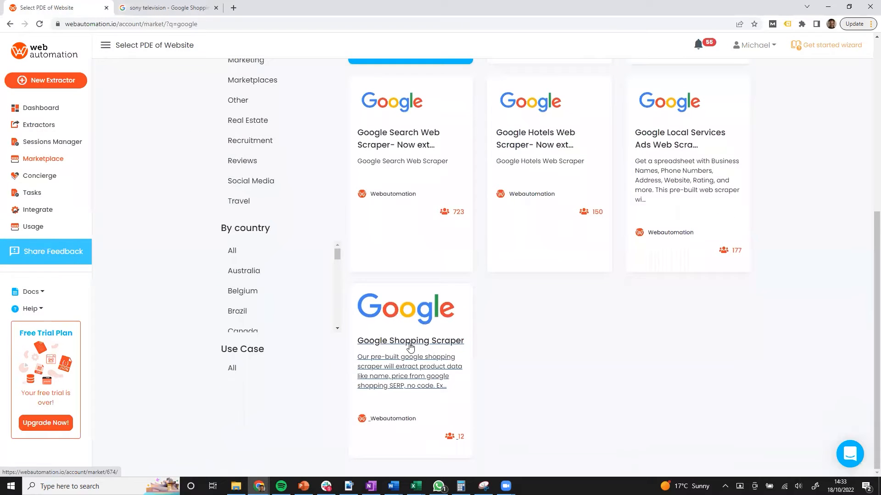
{"action": "left_click", "coordinate": [410, 347]}
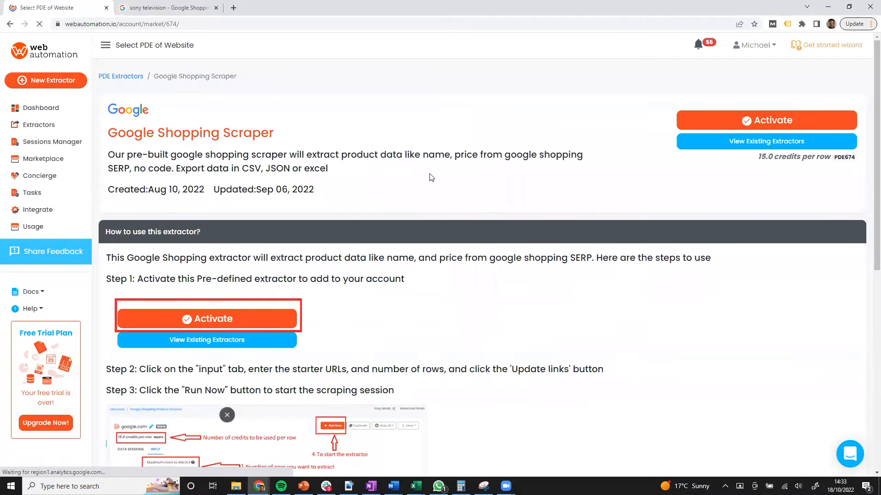
{"action": "scroll", "coordinate": [387, 292], "scroll_direction": "down", "scroll_amount": 1}
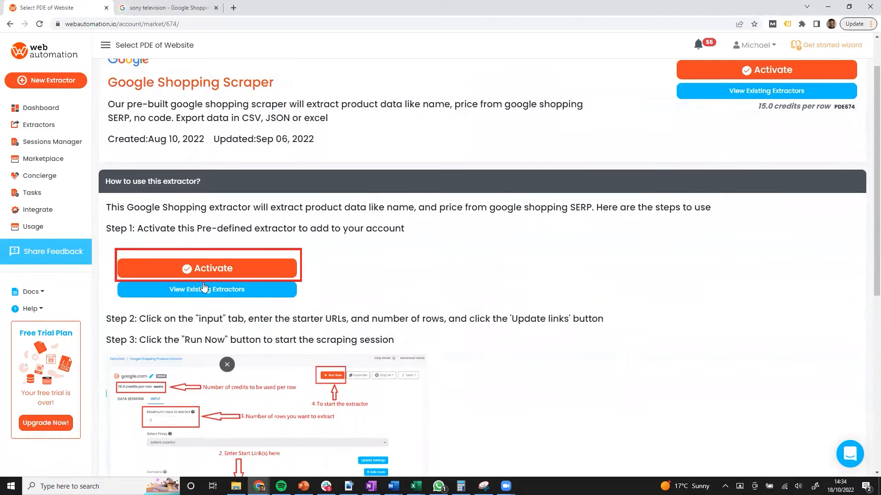
{"action": "scroll", "coordinate": [370, 326], "scroll_direction": "up", "scroll_amount": 1}
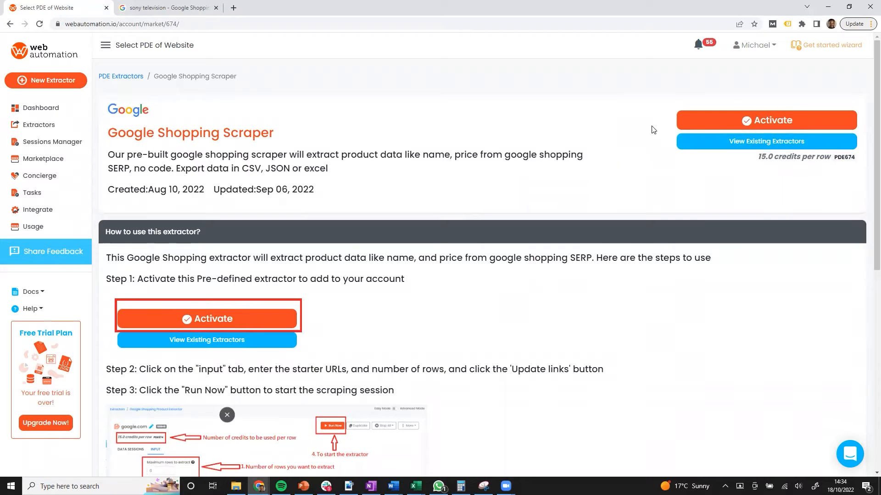
{"action": "left_click", "coordinate": [713, 121]}
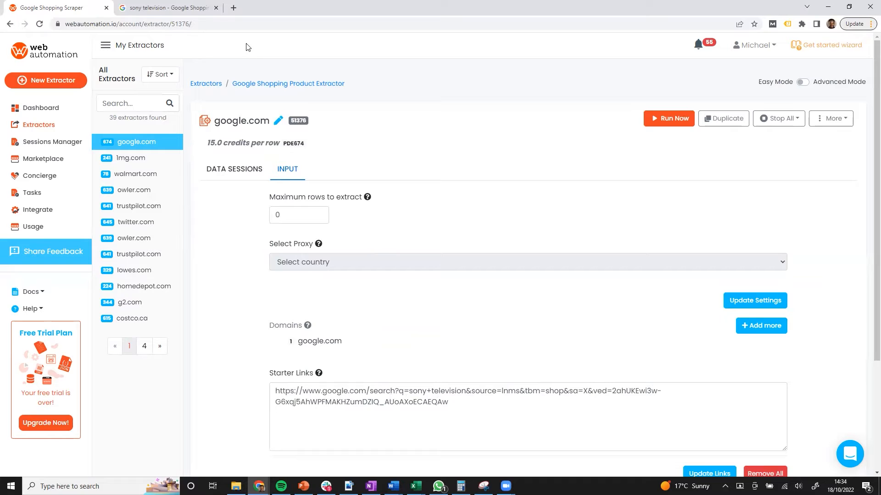
Step: Replace the extractor's starter link with the URL copied from the Google Shopping "sony television" results page and update the links
{"action": "left_click", "coordinate": [180, 12]}
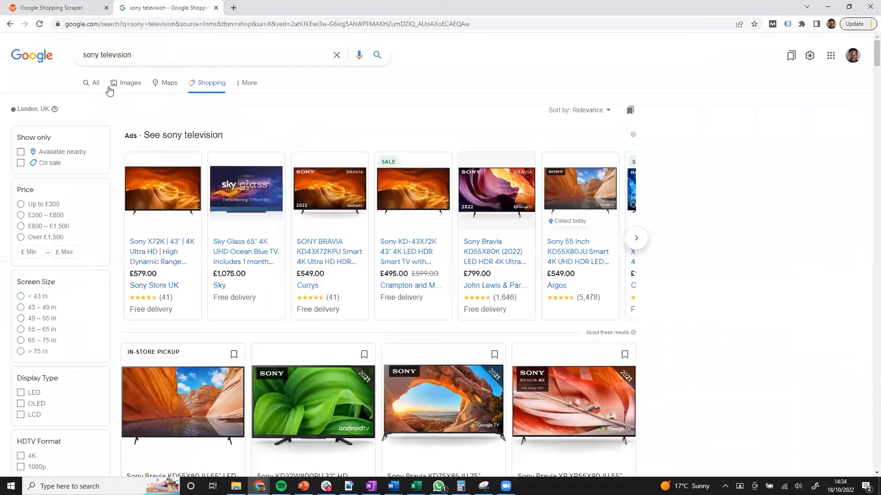
{"action": "left_click", "coordinate": [162, 25]}
{"action": "key", "text": "ctrl+c"}
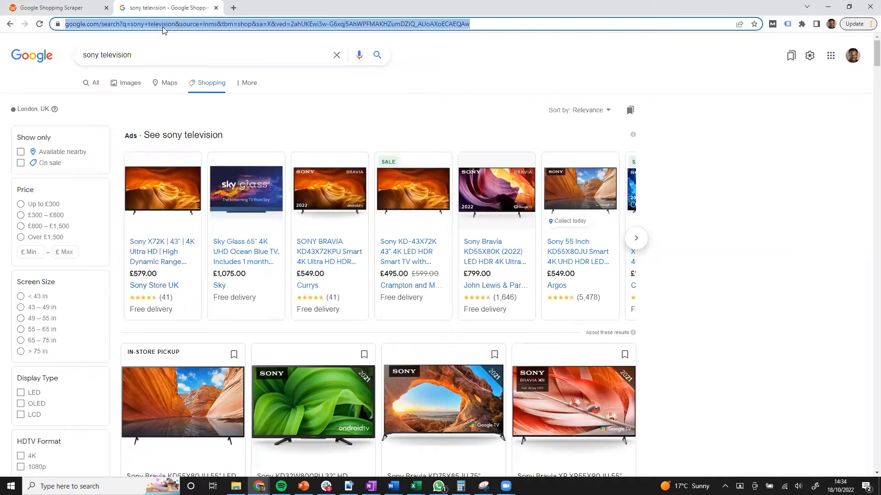
{"action": "left_click", "coordinate": [78, 8]}
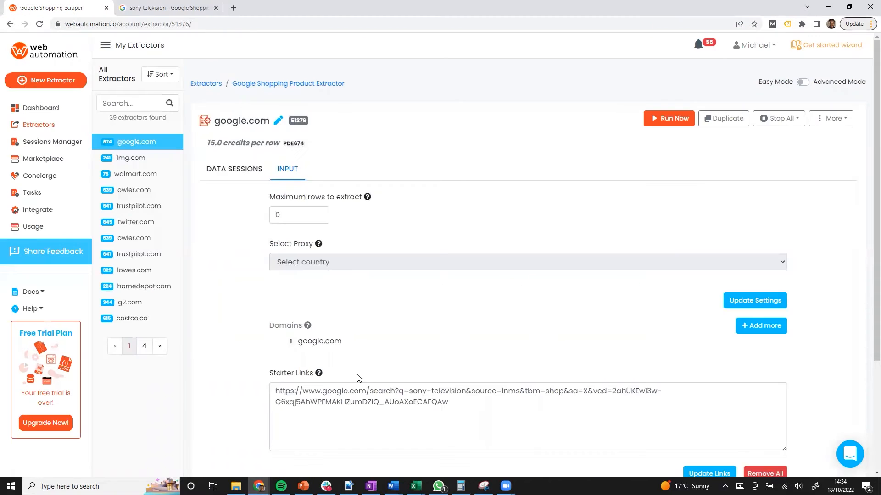
{"action": "triple_click", "coordinate": [350, 394]}
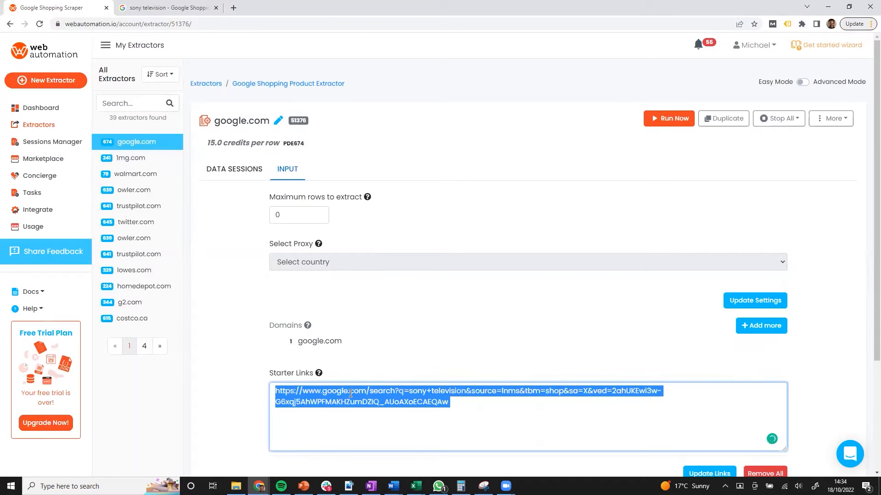
{"action": "key", "text": "ctrl+v"}
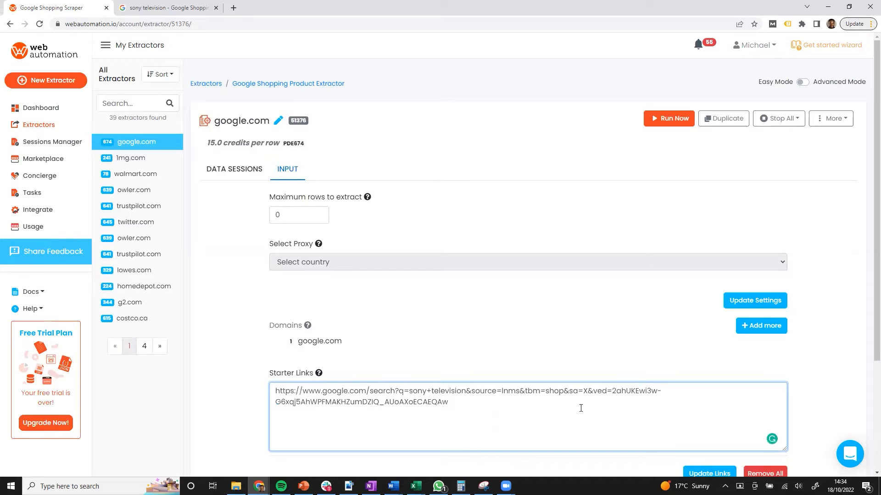
{"action": "scroll", "coordinate": [581, 408], "scroll_direction": "down", "scroll_amount": 1}
{"action": "left_click", "coordinate": [696, 455]}
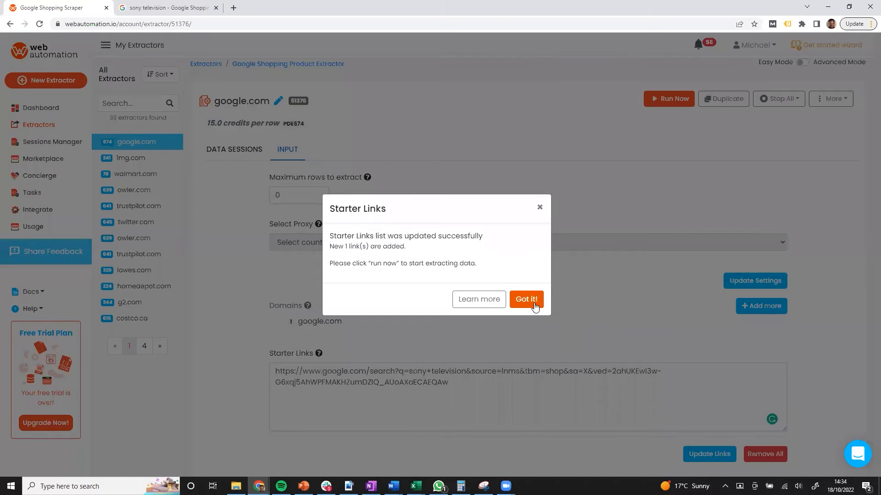
{"action": "left_click", "coordinate": [534, 306]}
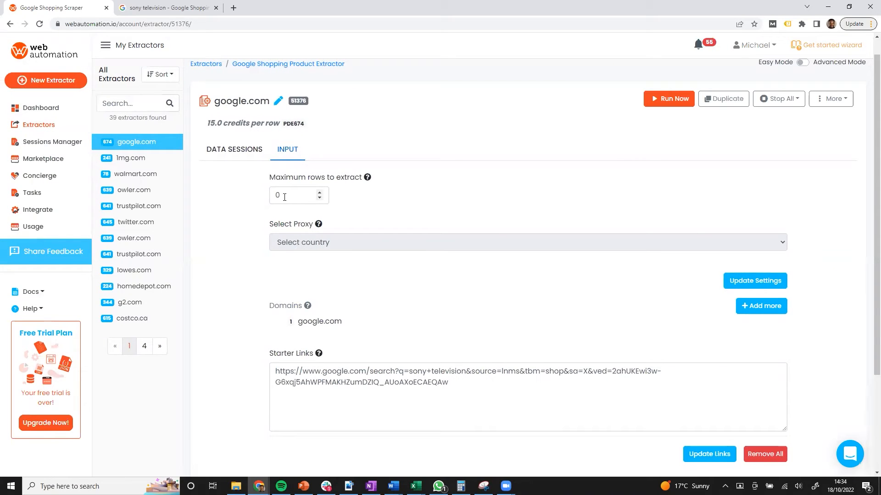
Step: Set the maximum rows to extract to 50, update the settings and run the extractor
{"action": "double_click", "coordinate": [285, 198]}
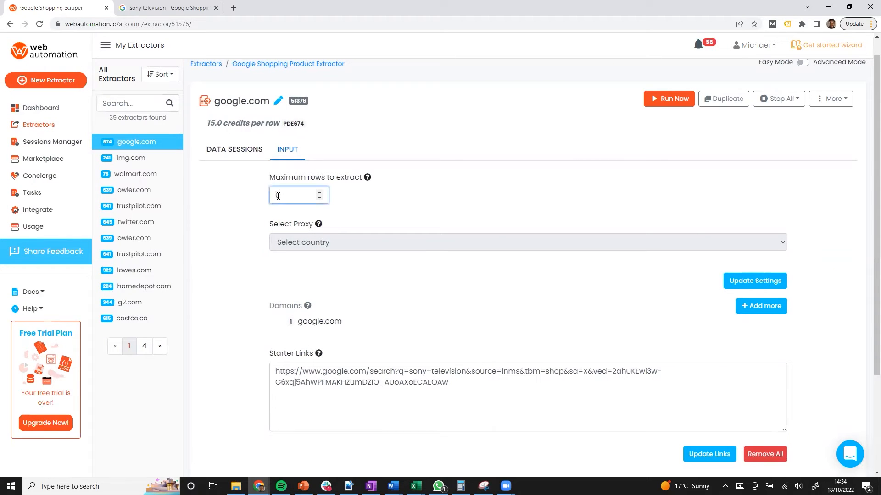
{"action": "type", "text": "50"}
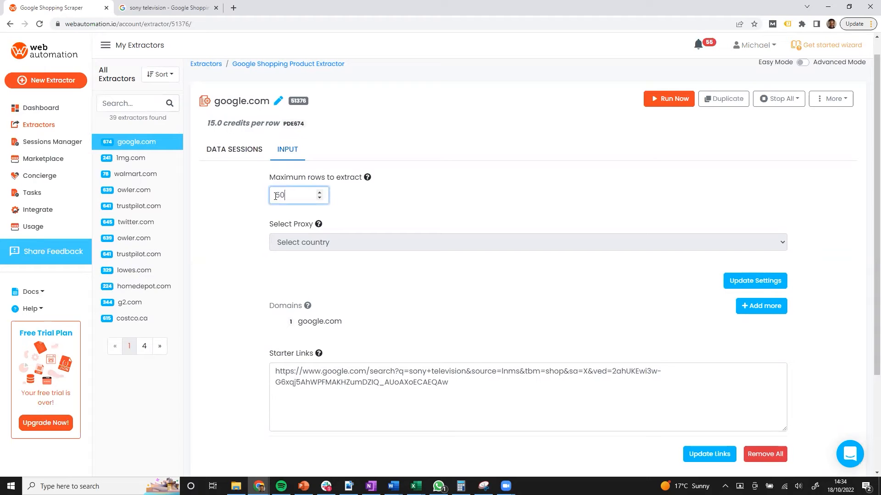
{"action": "left_click", "coordinate": [754, 281]}
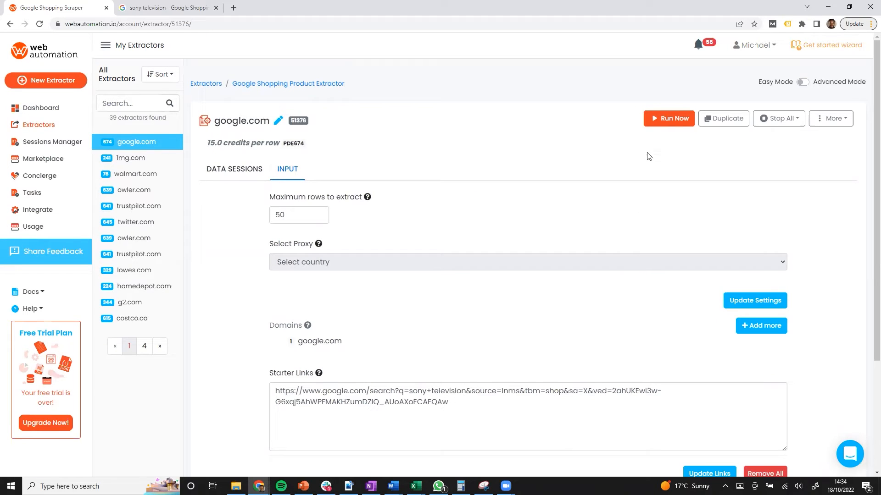
{"action": "left_click", "coordinate": [672, 123]}
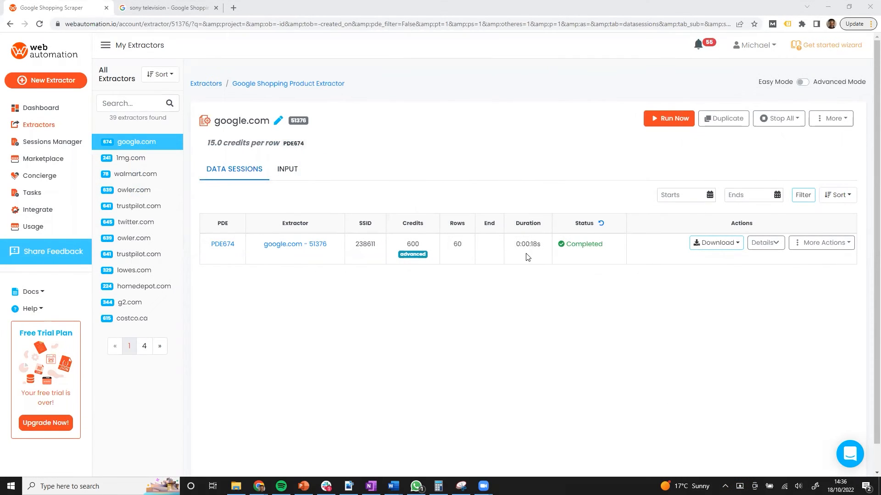
Step: Download the completed session's data as xlsx into the Downloads folder and open the workbook in Excel with editing enabled
{"action": "left_click", "coordinate": [728, 248]}
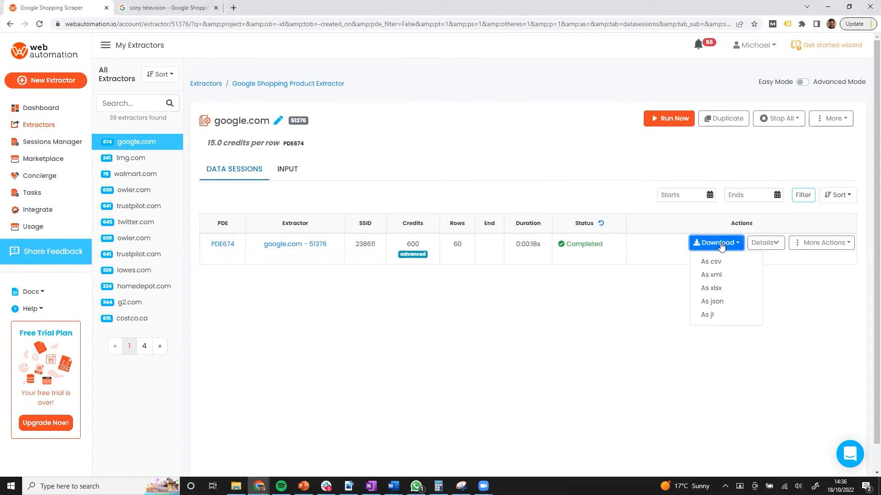
{"action": "left_click", "coordinate": [711, 291]}
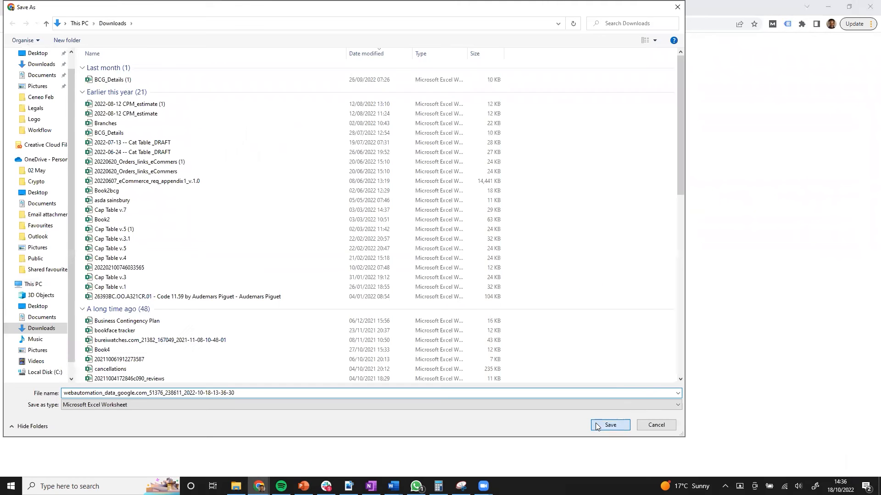
{"action": "left_click", "coordinate": [610, 425]}
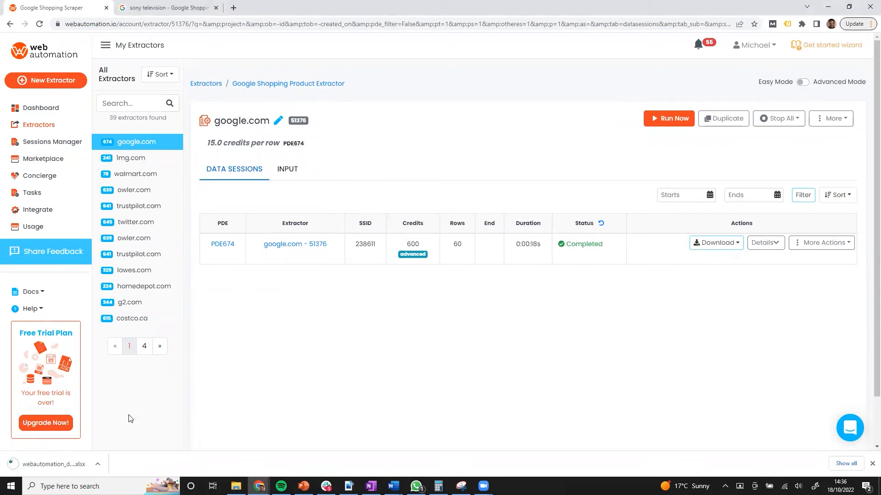
{"action": "left_click", "coordinate": [61, 464]}
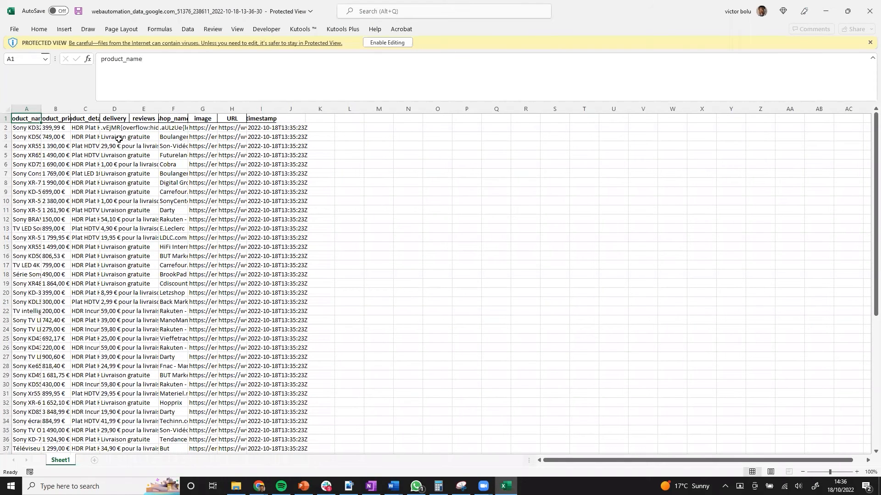
{"action": "left_click", "coordinate": [388, 43]}
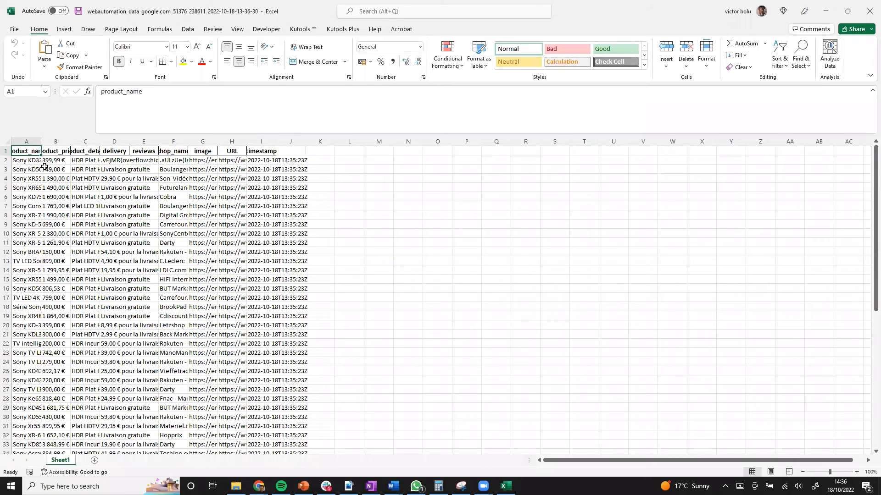
Step: Widen the product_name, product_price, product_details and shop_name columns, review the extracted rows, and minimize the workbook to return to the extractor page
{"action": "left_click_drag", "start_coordinate": [56, 143], "coordinate": [157, 144]}
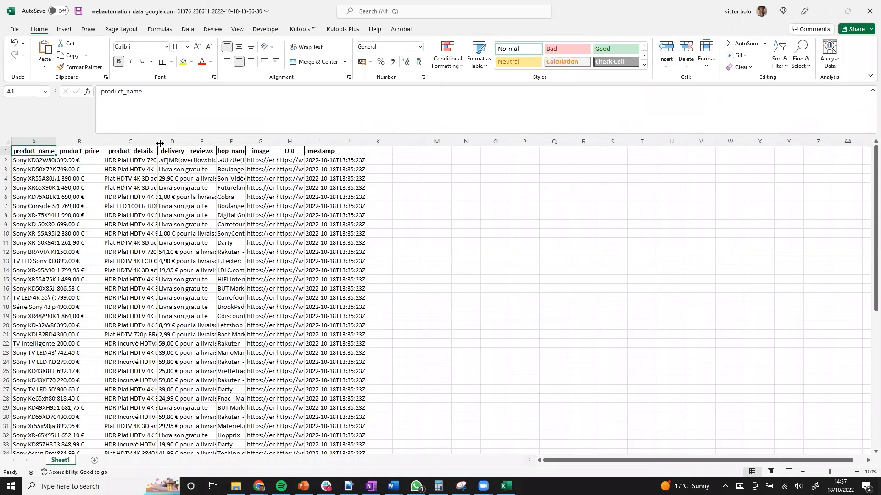
{"action": "left_click", "coordinate": [120, 161]}
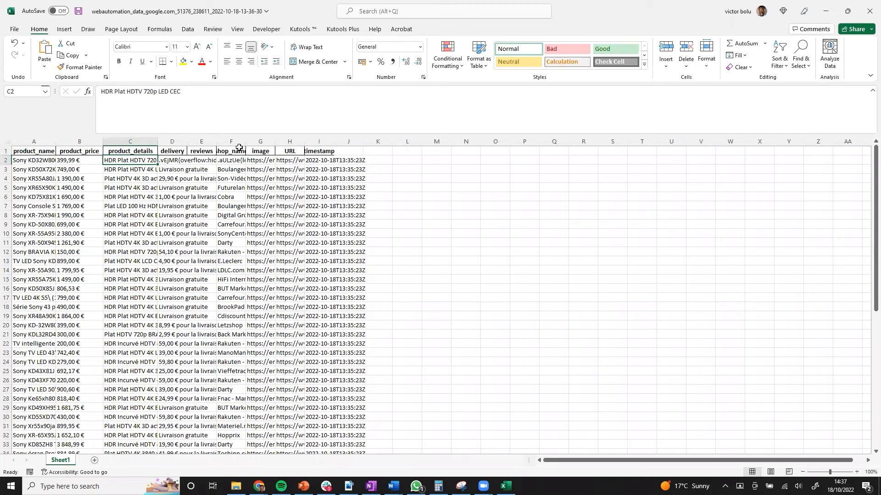
{"action": "left_click_drag", "start_coordinate": [246, 142], "coordinate": [271, 142]}
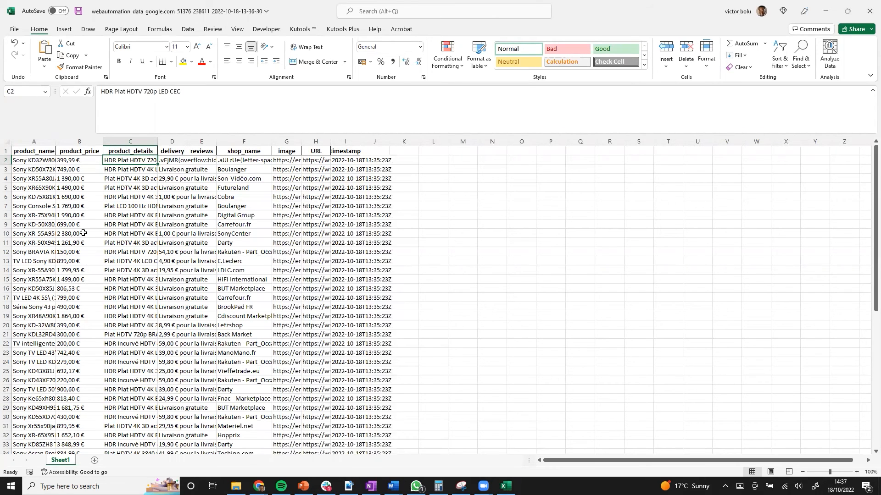
{"action": "scroll", "coordinate": [79, 242], "scroll_direction": "down", "scroll_amount": 10}
{"action": "scroll", "coordinate": [84, 233], "scroll_direction": "up", "scroll_amount": 10}
{"action": "left_click", "coordinate": [825, 14]}
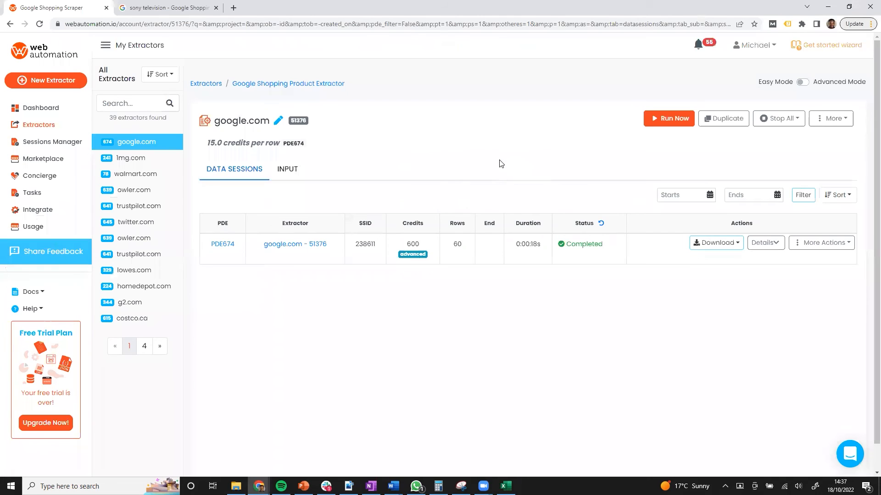